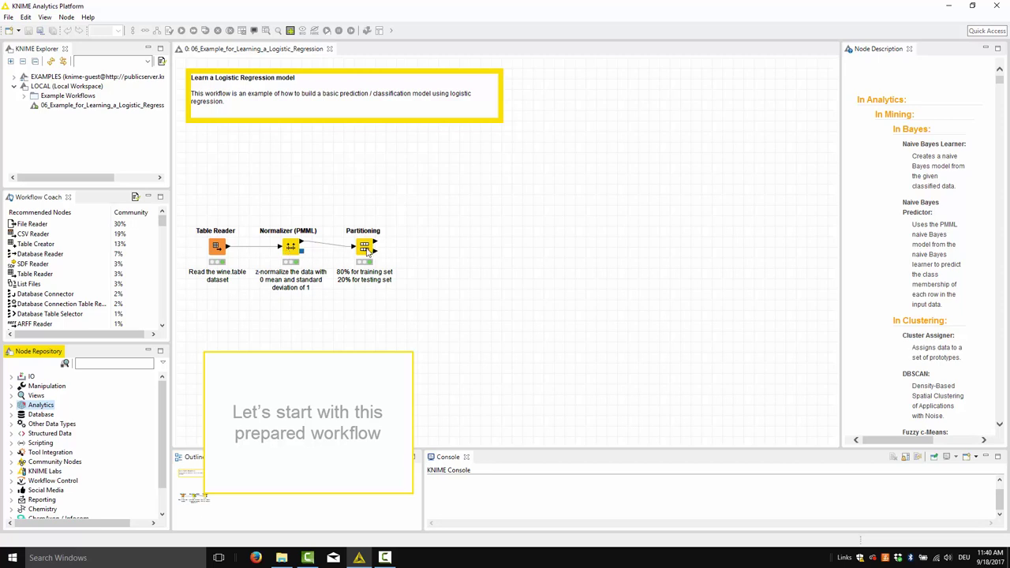
# Search 'log', place a Logistic Regression Learner, and feed it Partitioning's training output.
pyautogui.click(143, 364)
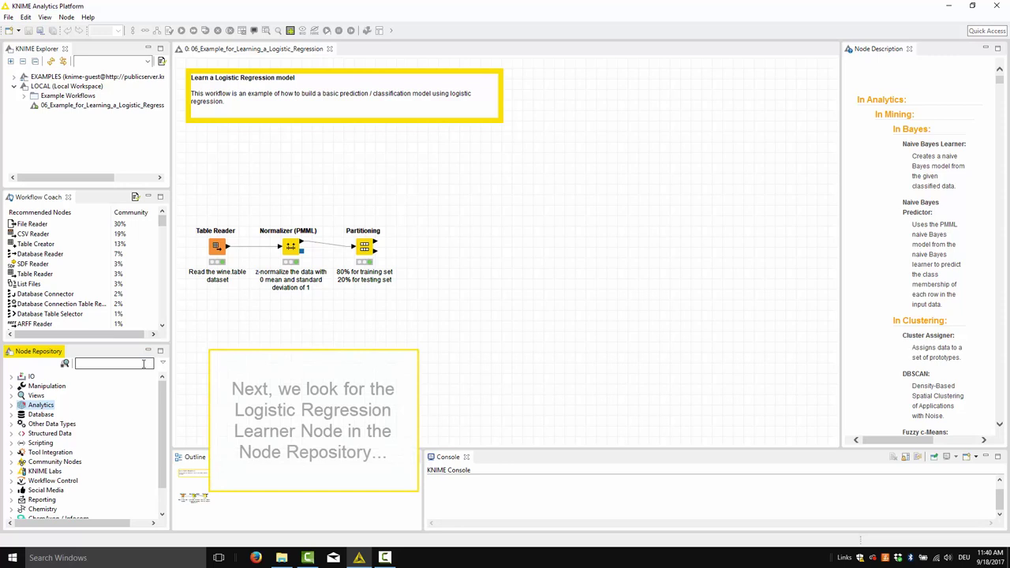
pyautogui.write('log')
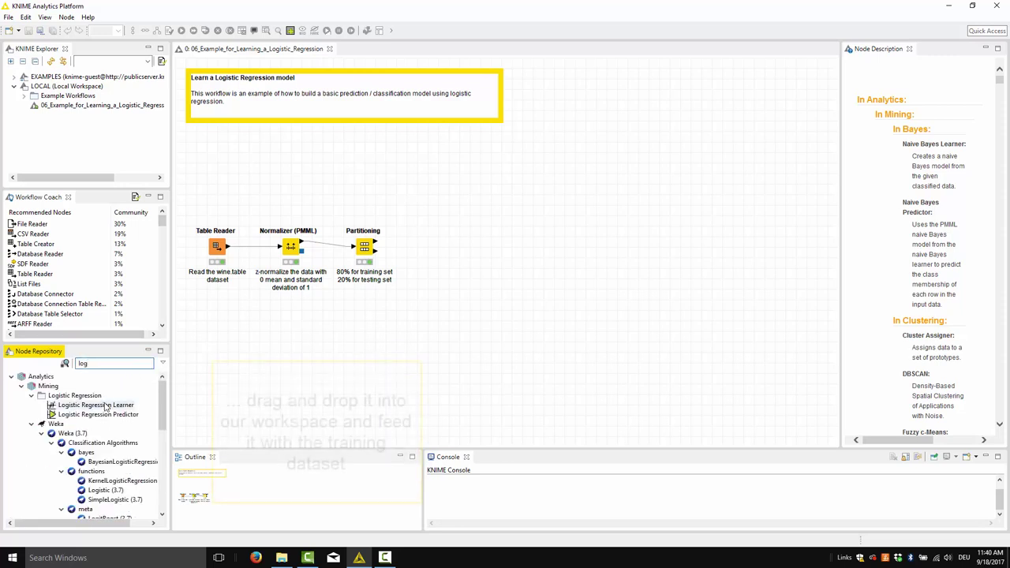
pyautogui.moveTo(95, 404)
pyautogui.mouseDown()
pyautogui.moveTo(356, 304)
pyautogui.moveTo(480, 181)
pyautogui.mouseUp()
pyautogui.moveTo(377, 247); pyautogui.dragTo(475, 199)
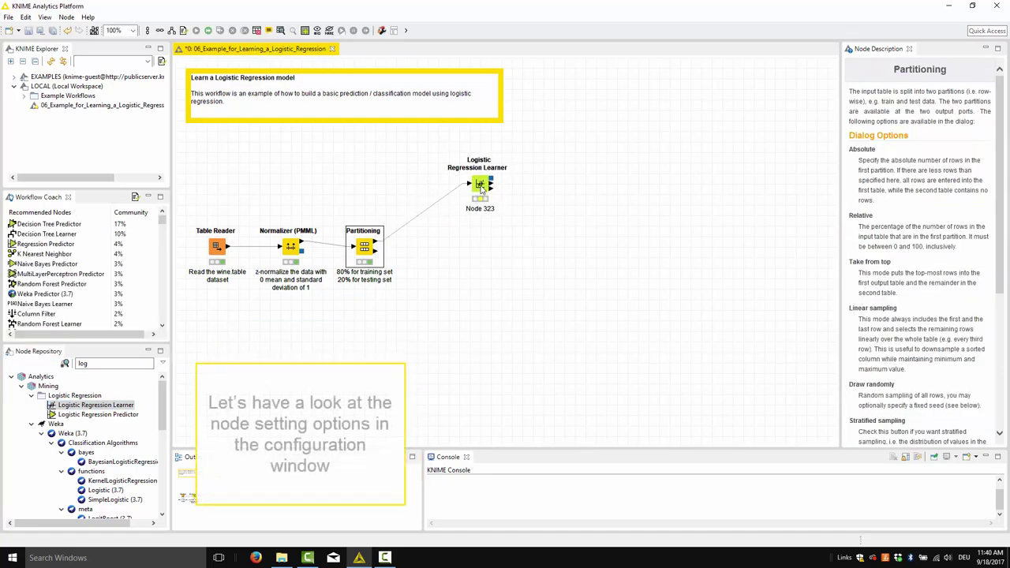
# Set the learner's target column to color with reference category white.
pyautogui.doubleClick(481, 187)
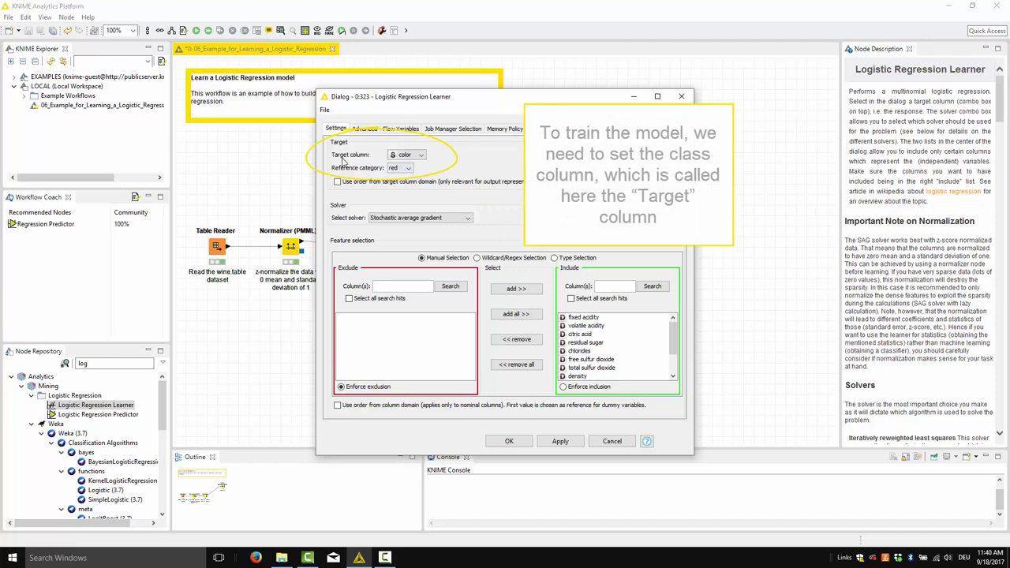
pyautogui.click(418, 157)
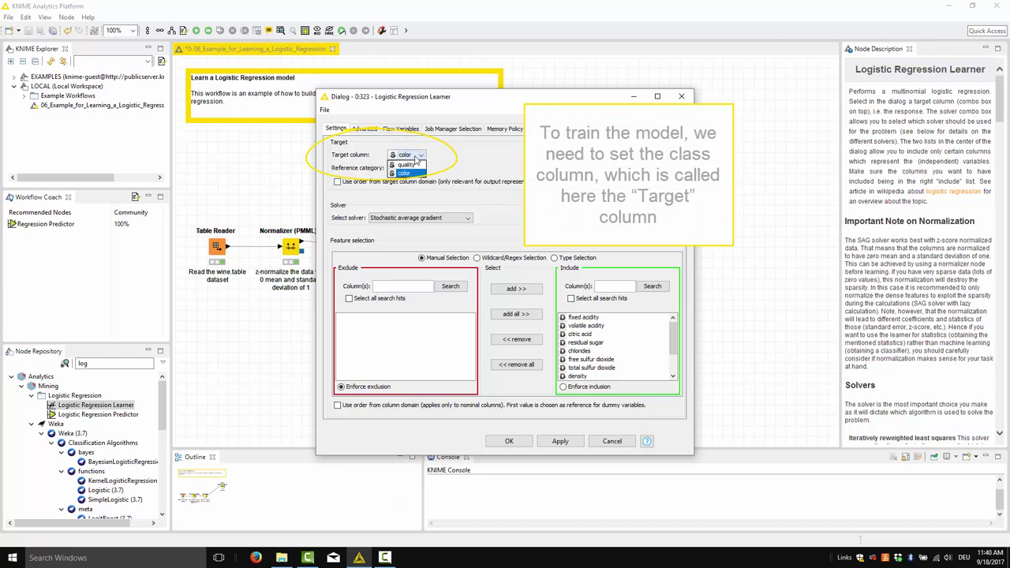
pyautogui.click(418, 173)
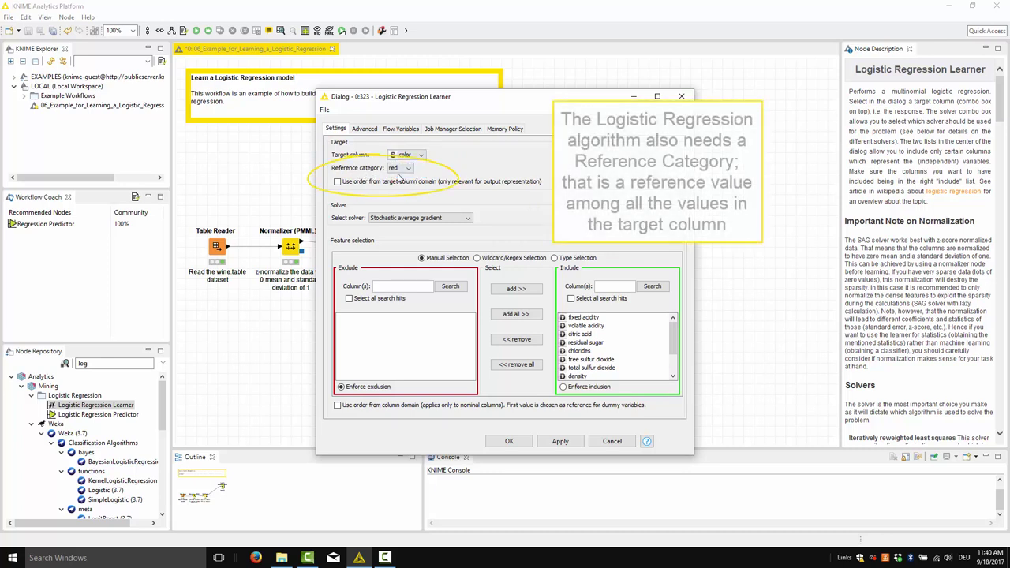
pyautogui.click(408, 171)
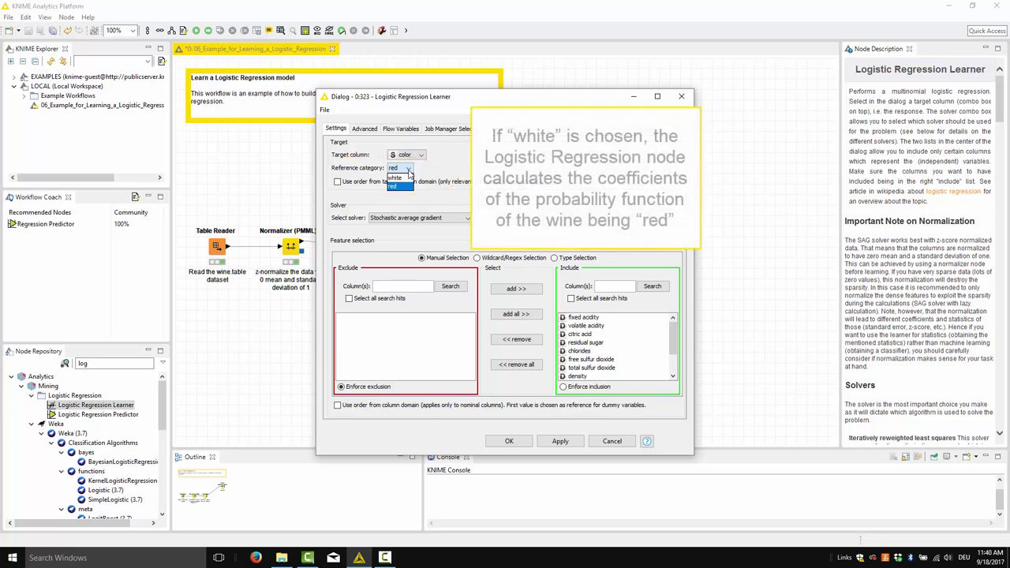
pyautogui.click(409, 179)
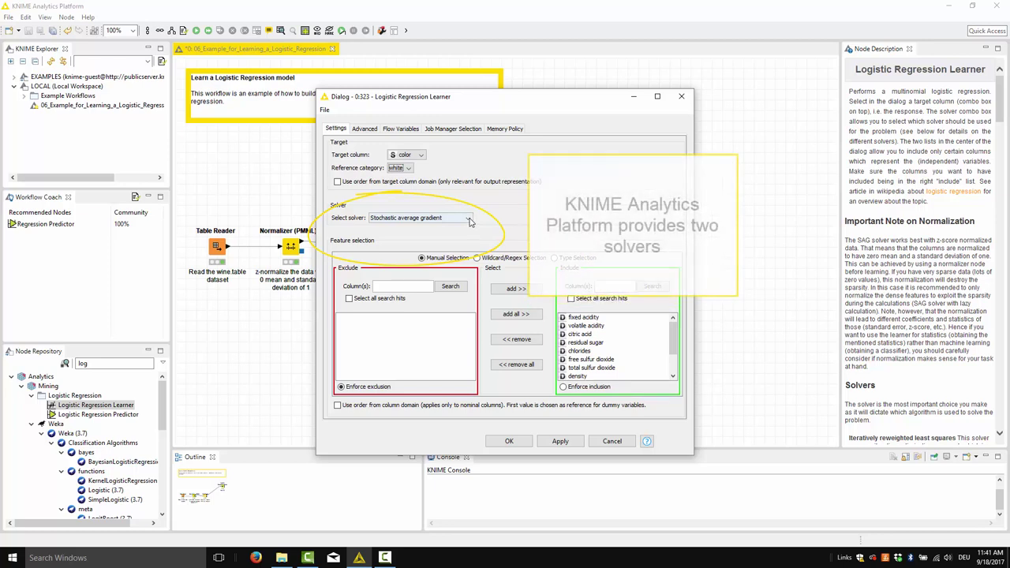
pyautogui.click(468, 220)
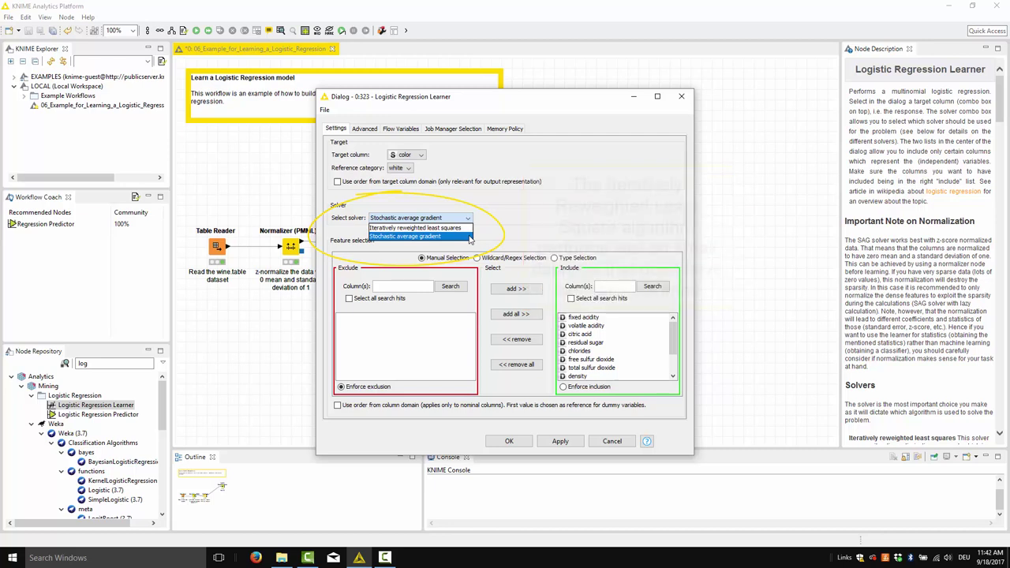
pyautogui.click(469, 236)
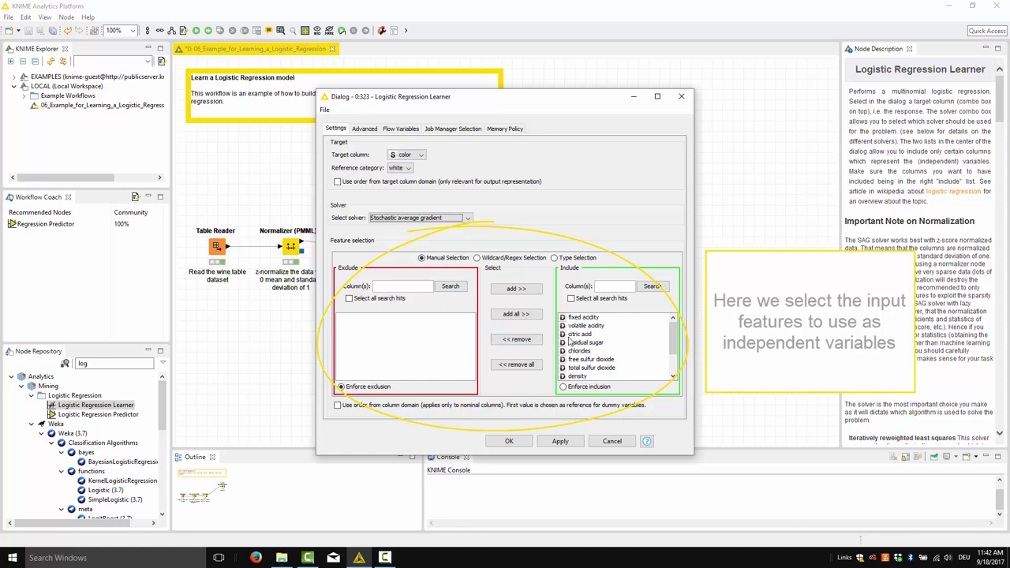
pyautogui.moveTo(568, 340); pyautogui.dragTo(570, 338)
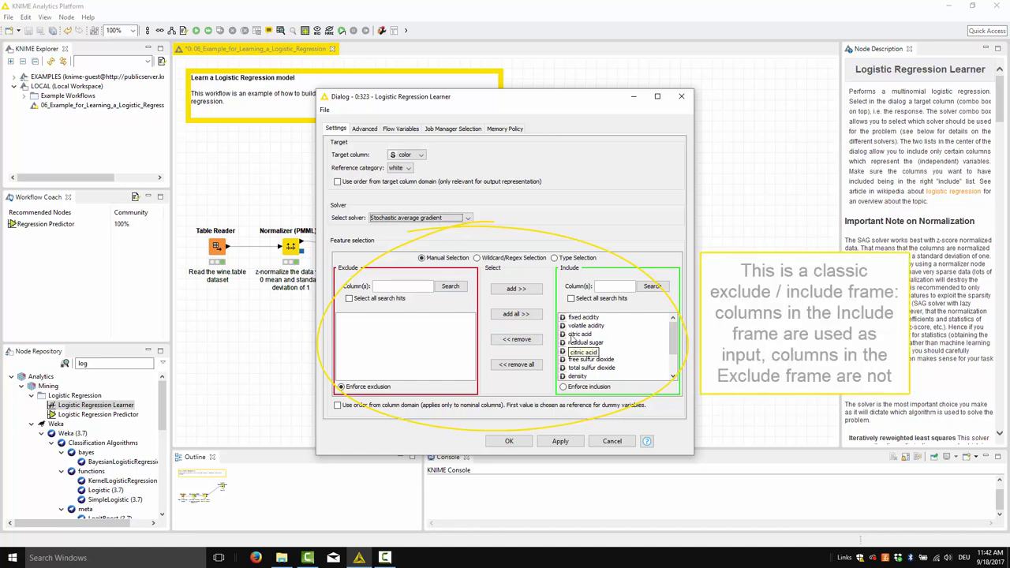
pyautogui.moveTo(572, 337); pyautogui.dragTo(579, 348)
pyautogui.doubleClick(581, 343)
pyautogui.doubleClick(582, 367)
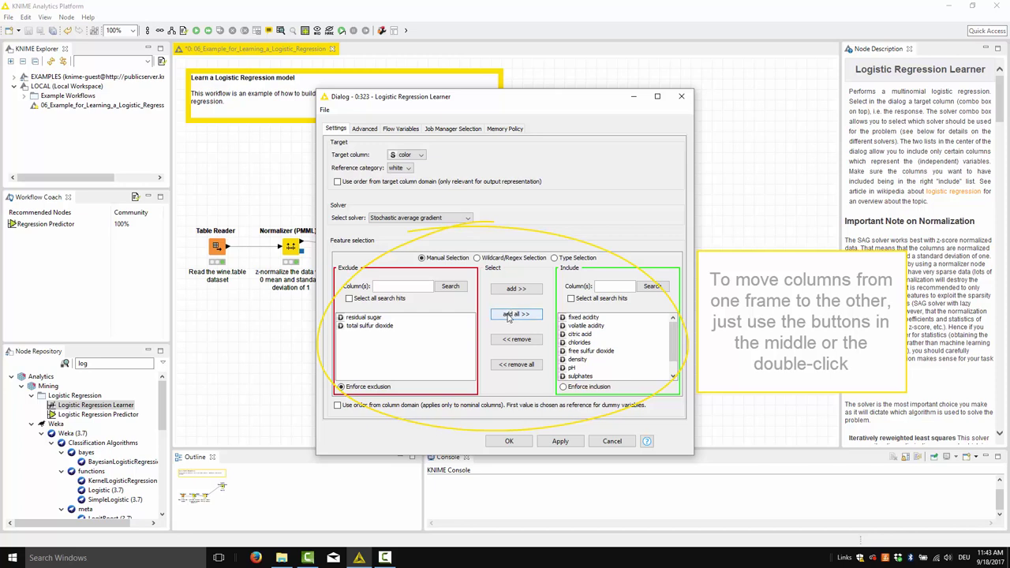
pyautogui.click(515, 313)
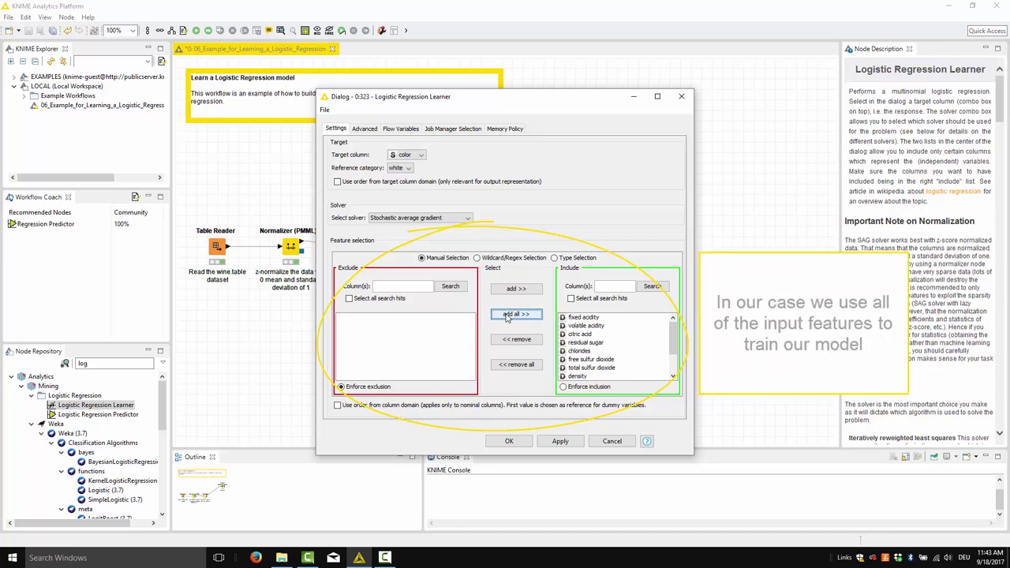
# Show the learner's Advanced settings with lazy calculations, 300 epochs, and fixed 0.1 step.
pyautogui.click(362, 129)
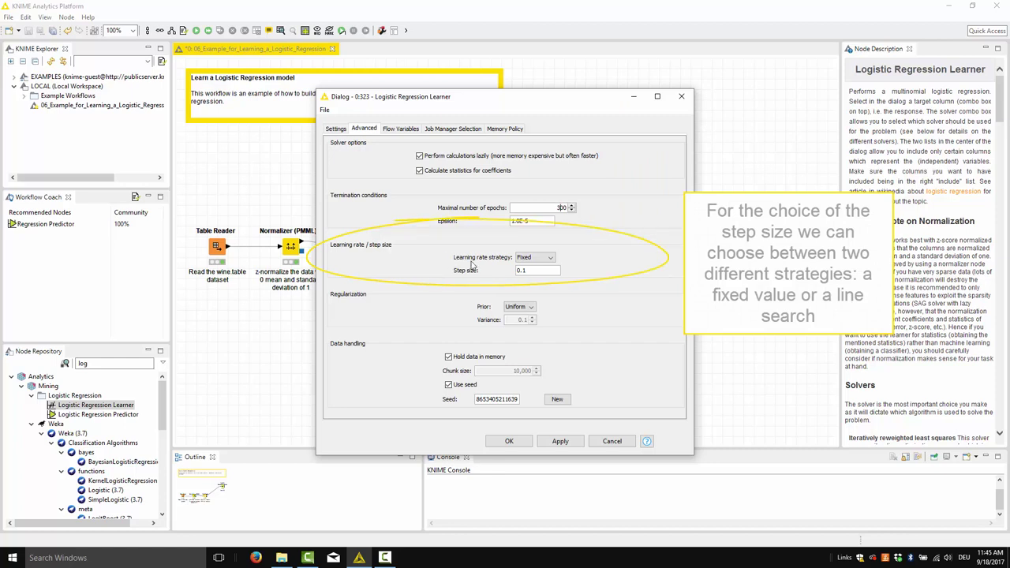
pyautogui.click(550, 261)
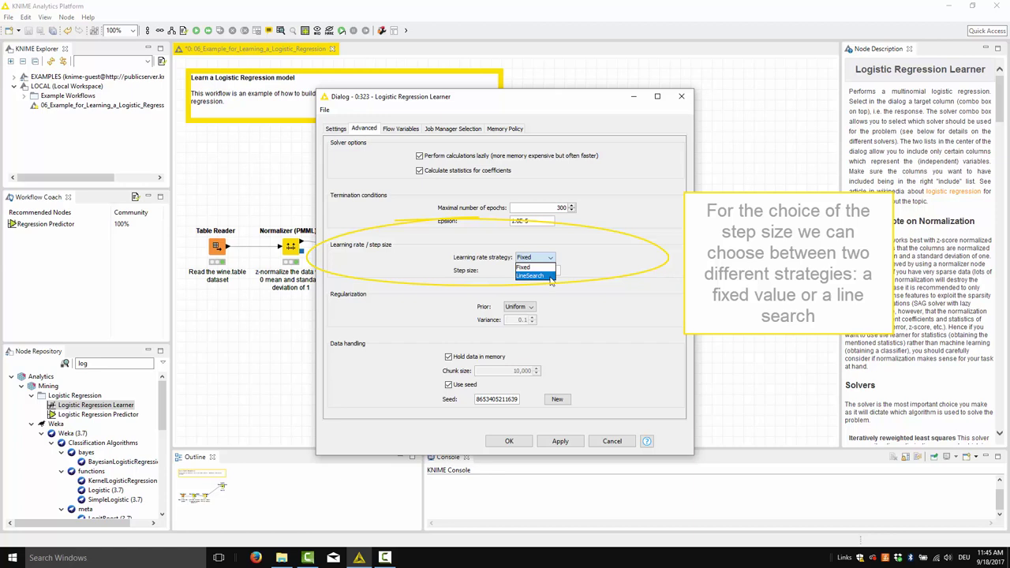
pyautogui.click(546, 268)
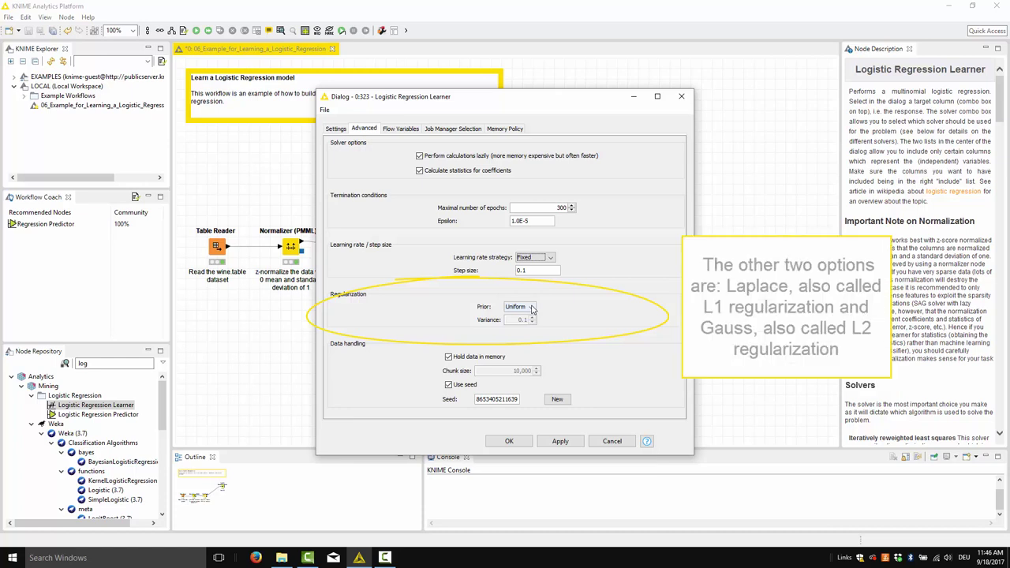
# Change the regularization prior from Uniform to Gauss, variance 0.1.
pyautogui.click(532, 307)
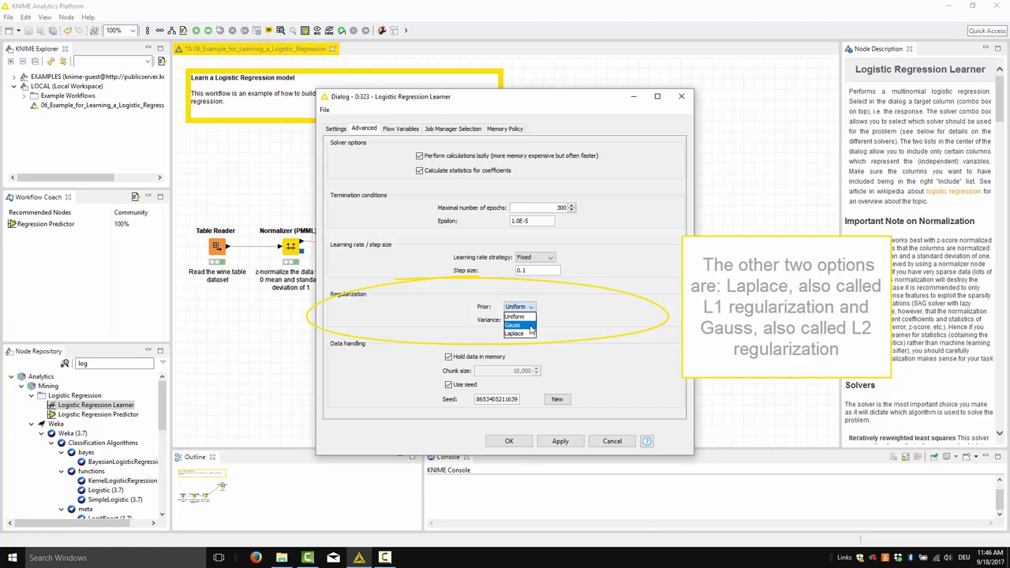
pyautogui.click(530, 325)
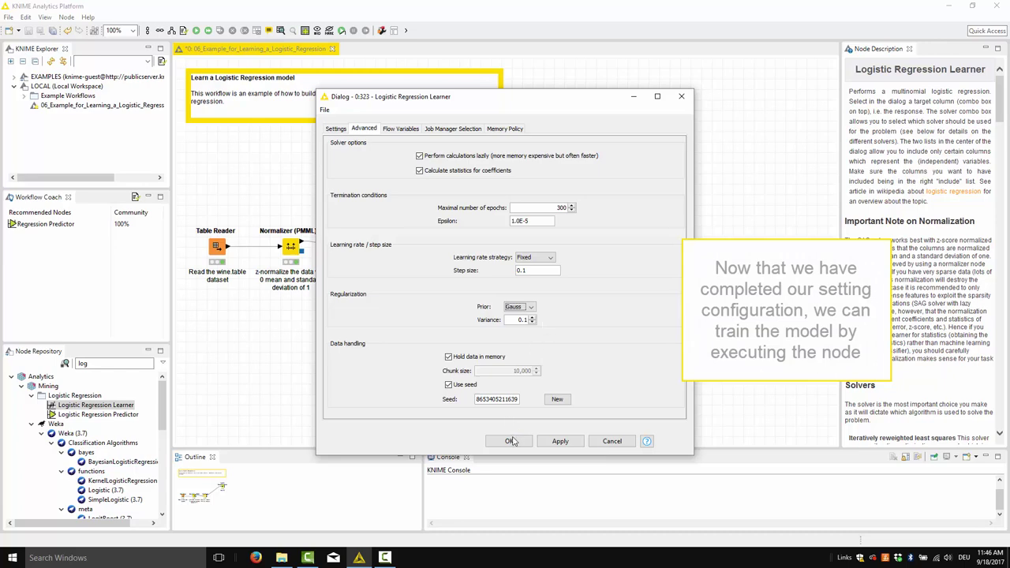
# Accept the learner settings and execute the Logistic Regression Learner node.
pyautogui.click(511, 440)
pyautogui.rightClick(480, 187)
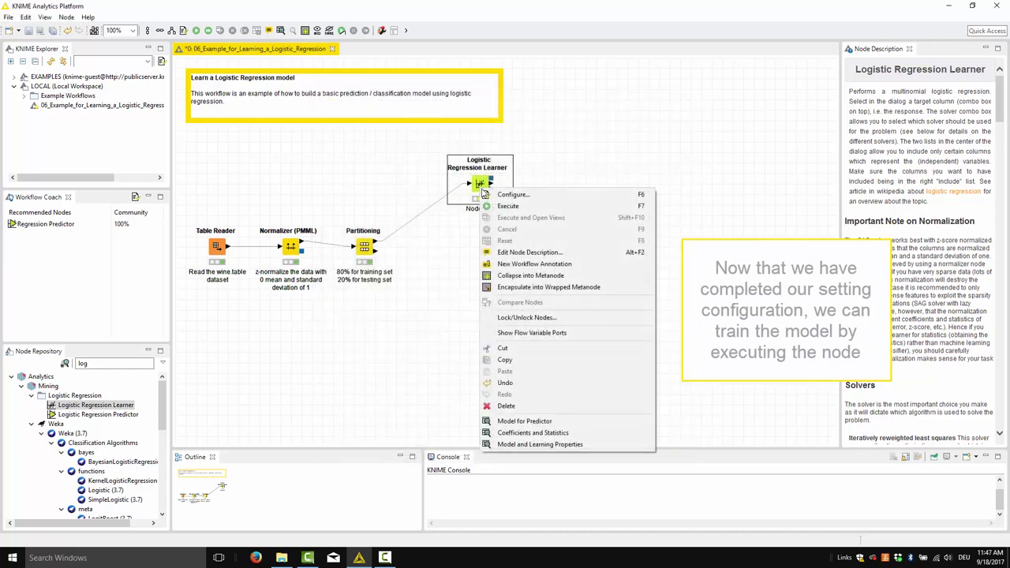
pyautogui.click(507, 206)
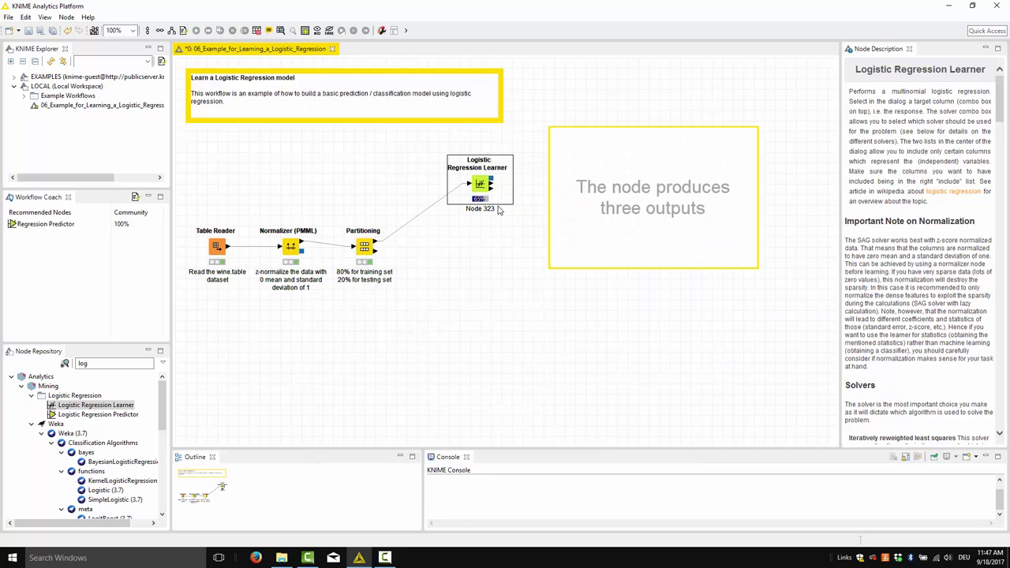